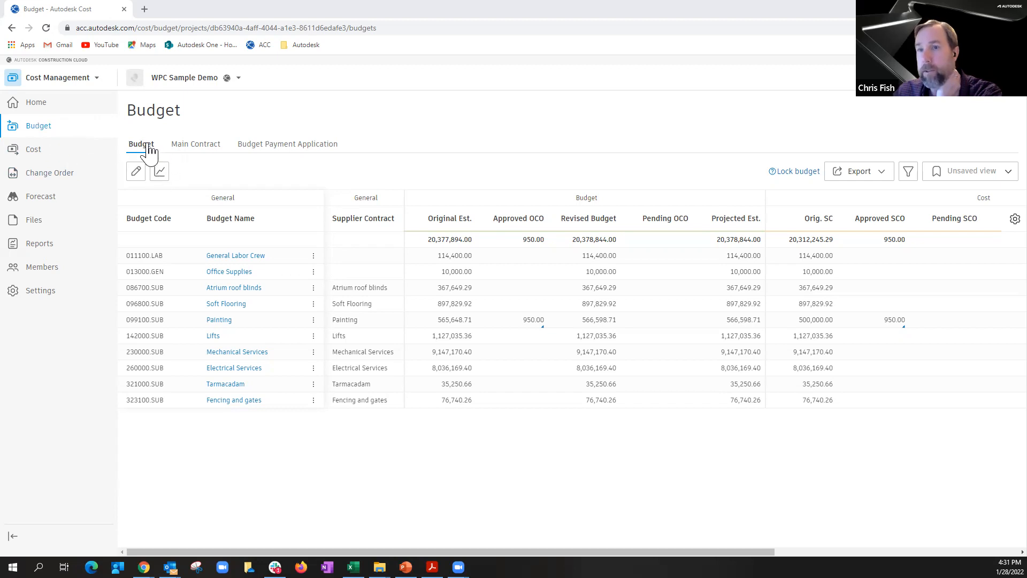
Step: Create a budget payment application for the Main Contract for the Jan 1, 2022 - Jan 31, 2022 billing period
click(208, 149)
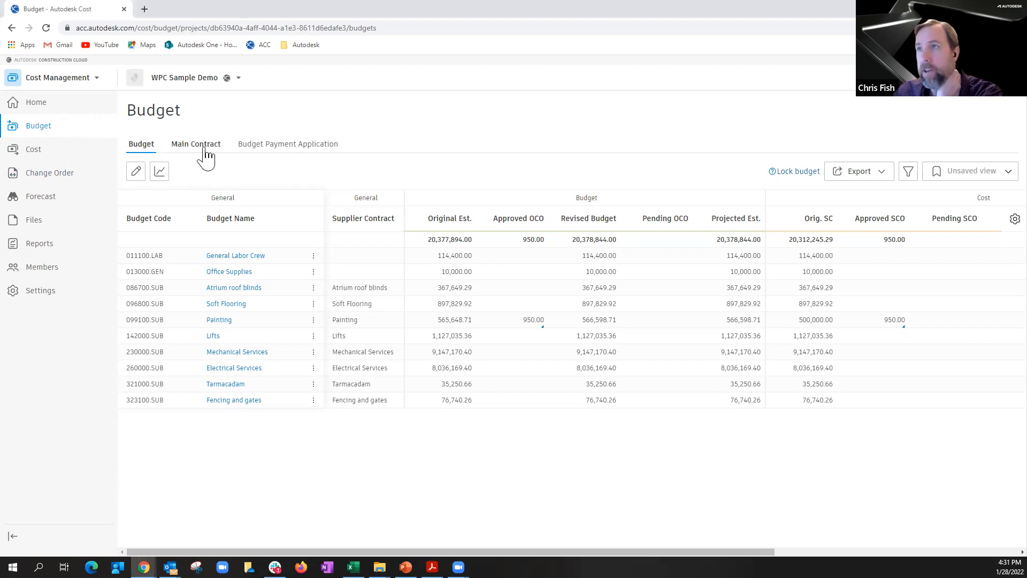
click(265, 154)
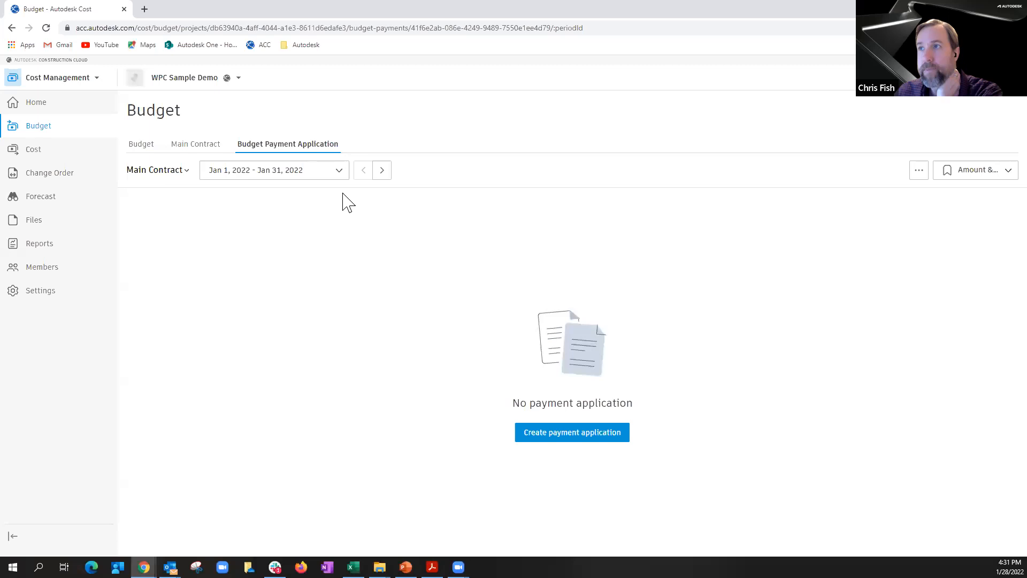
click(338, 171)
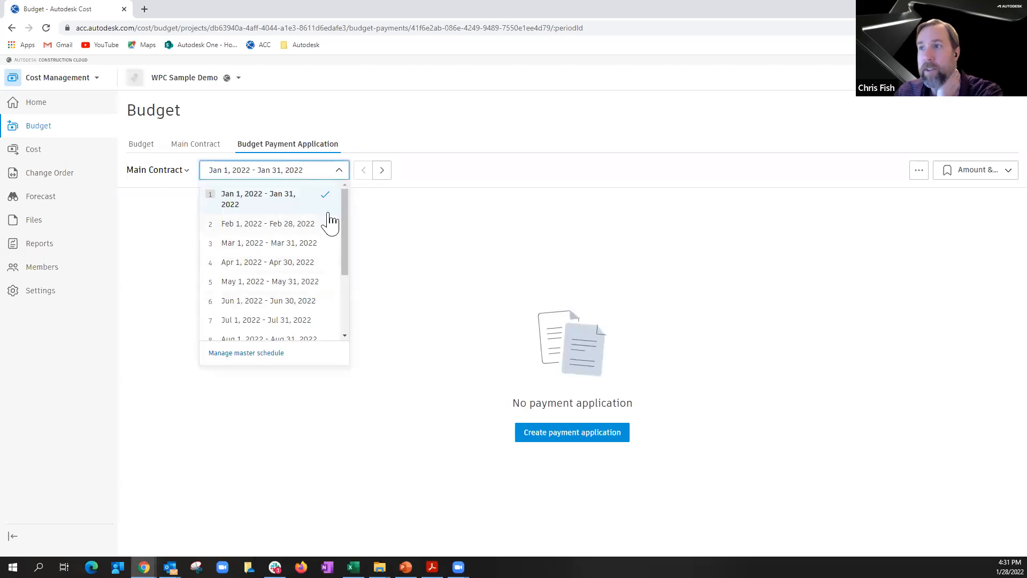
drag(349, 254, 318, 346)
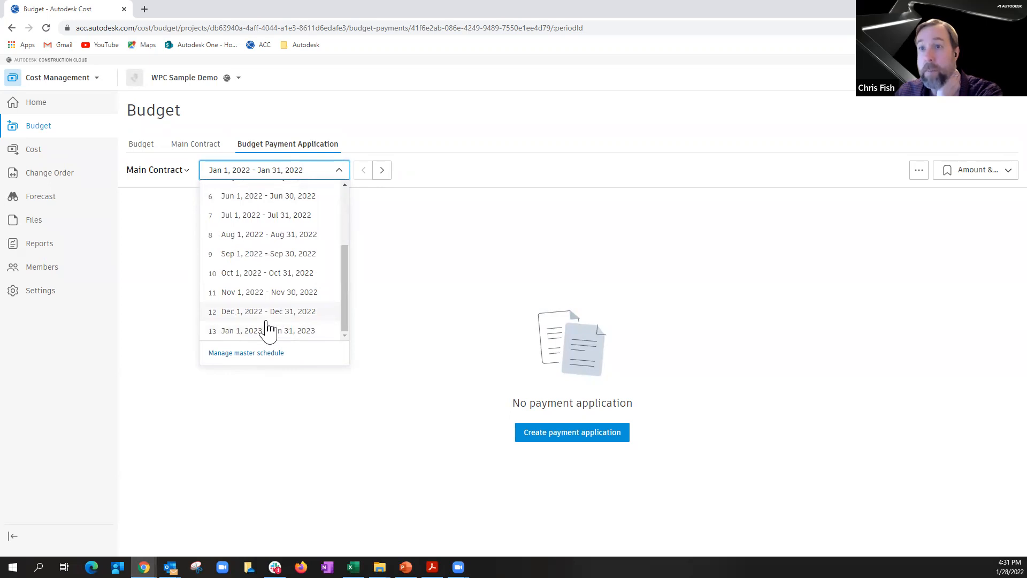
click(434, 263)
click(557, 431)
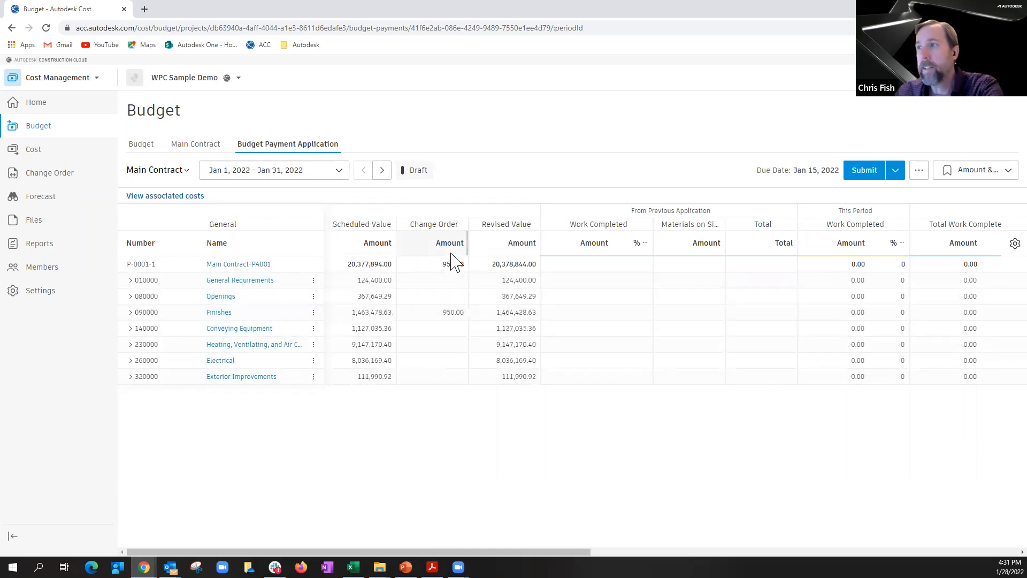
Step: Open the details of the Main Contract-PA001 payment application and review its owner details, payment summary, change orders and document package options
mouse_move(457, 312)
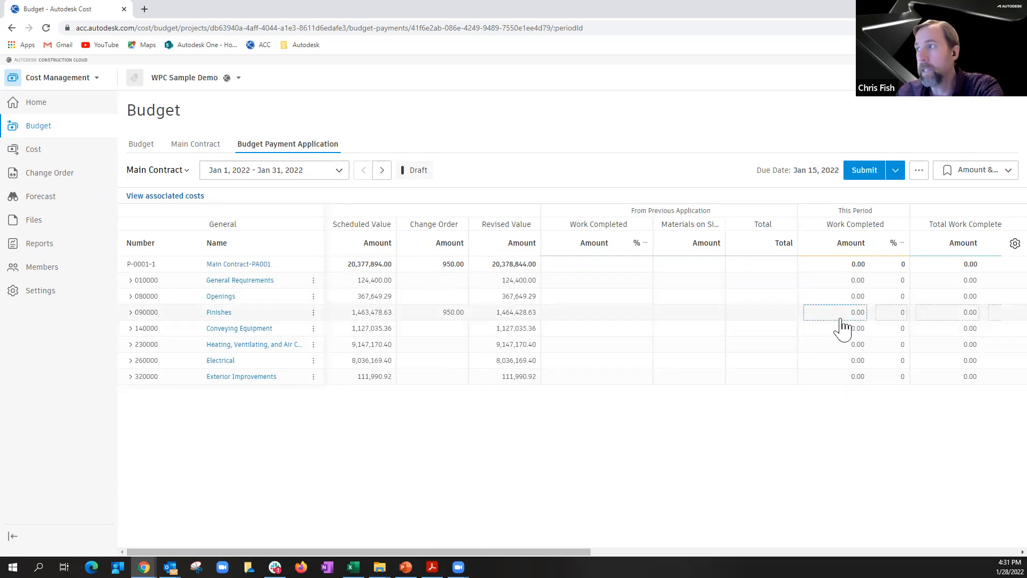
mouse_move(577, 552)
mouse_down()
mouse_move(830, 552)
mouse_move(575, 551)
mouse_up()
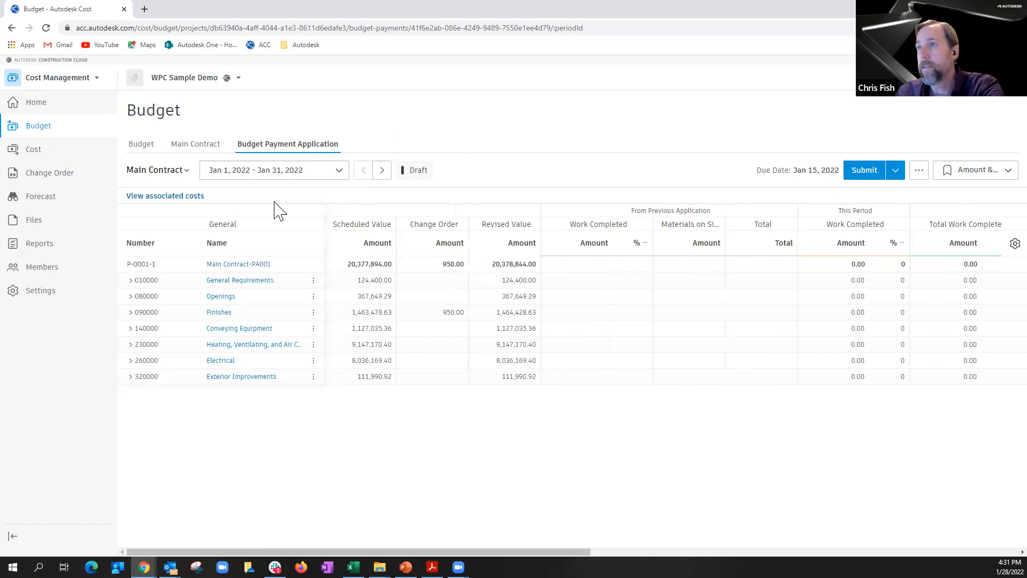
click(220, 265)
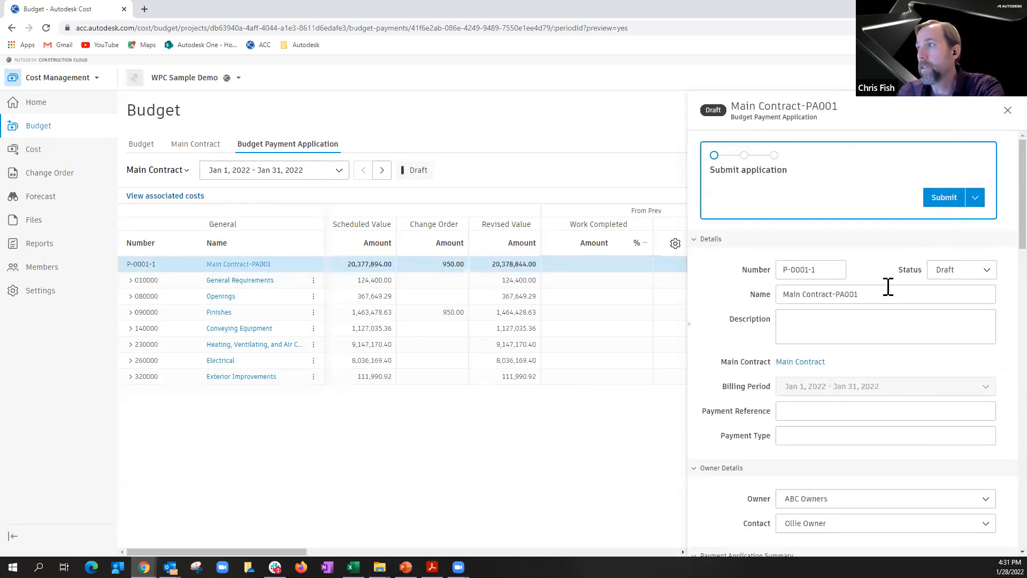
scroll(860, 327, down, 1)
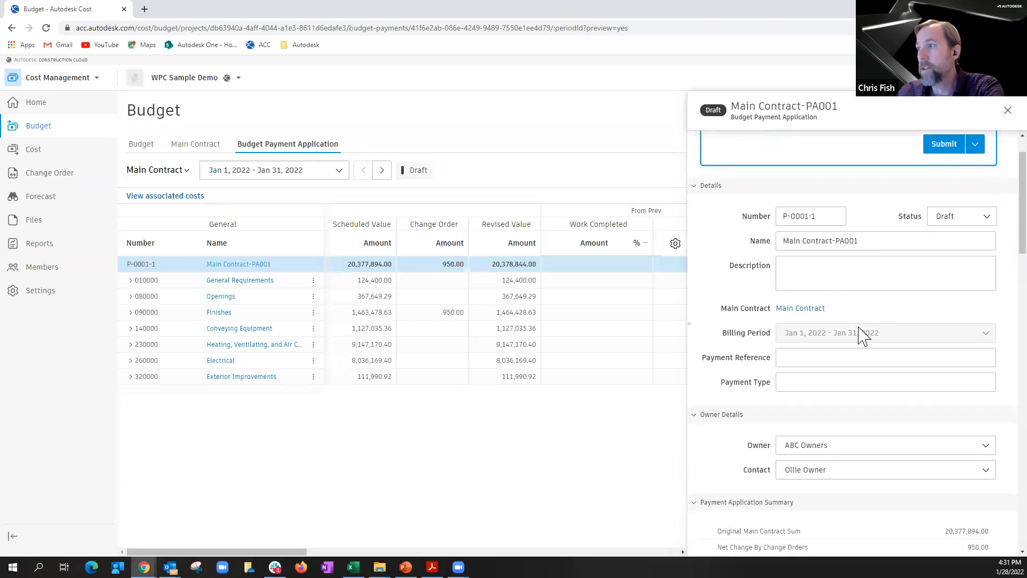
scroll(860, 333, down, 3)
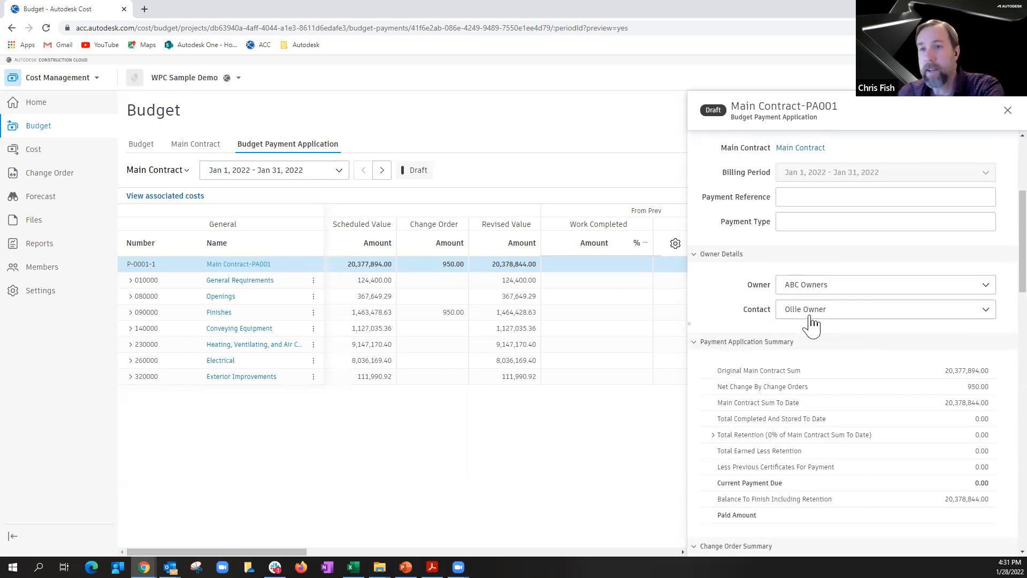
scroll(905, 385, down, 2)
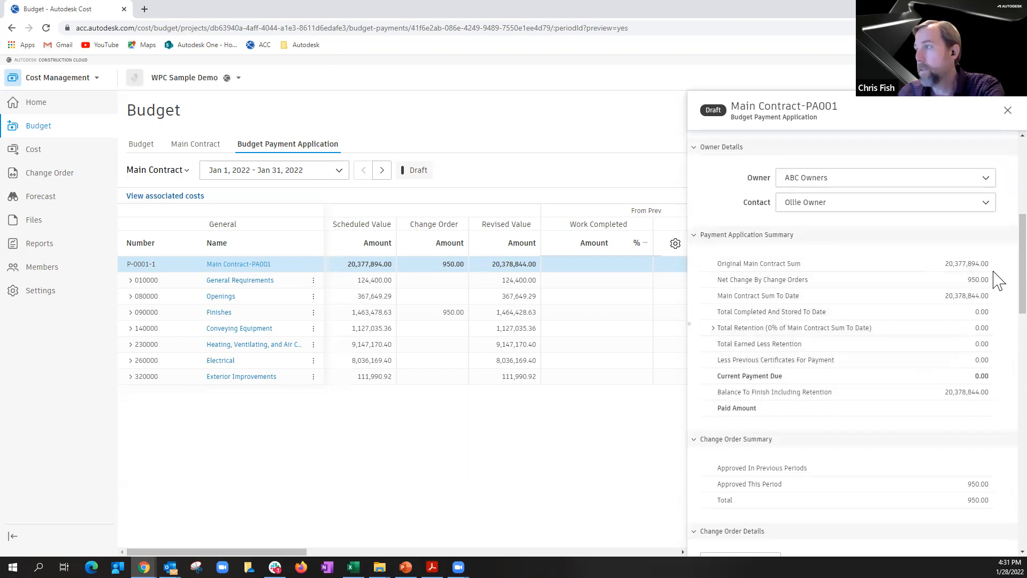
scroll(942, 351, down, 2)
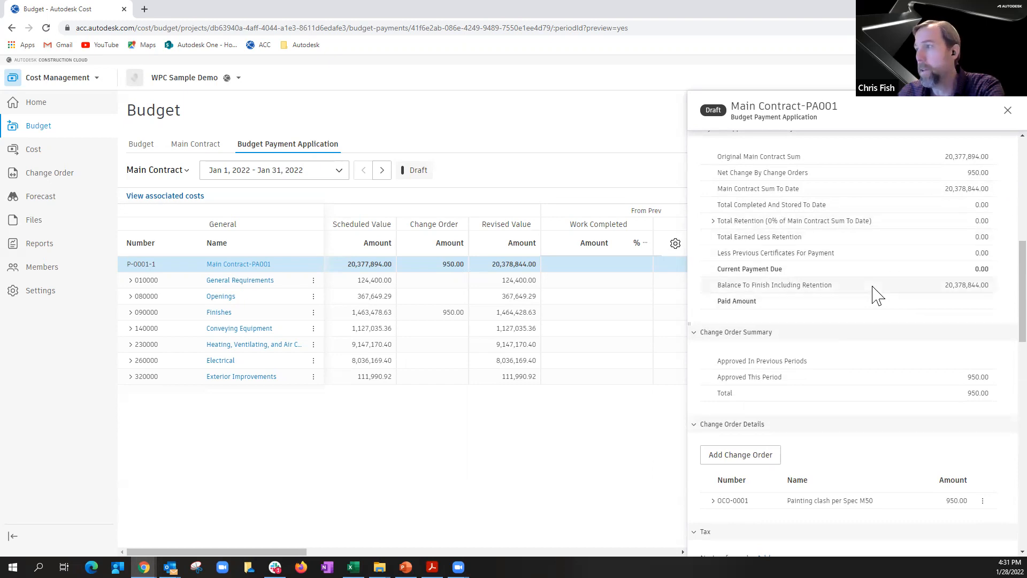
scroll(776, 394, down, 2)
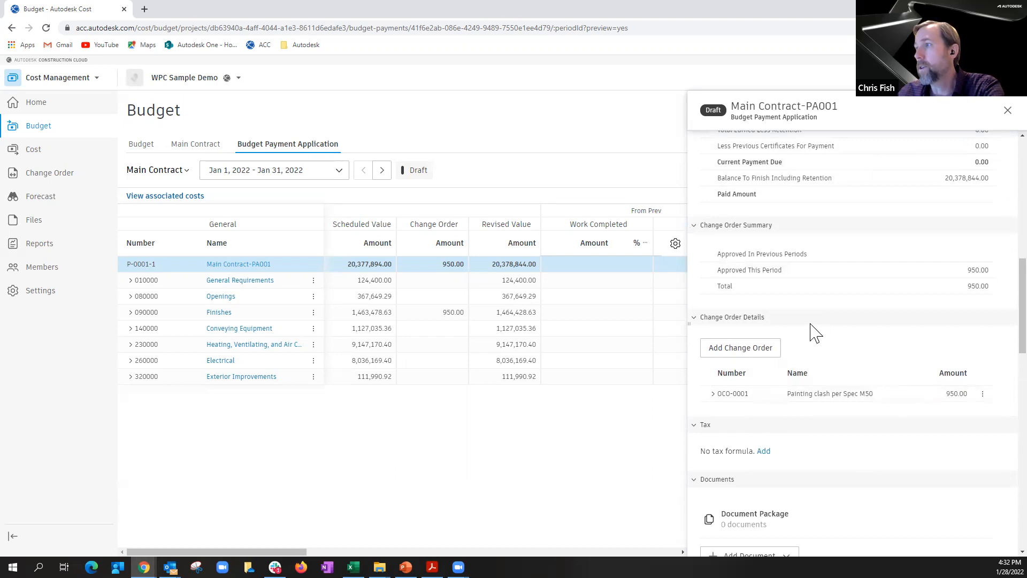
scroll(762, 393, down, 2)
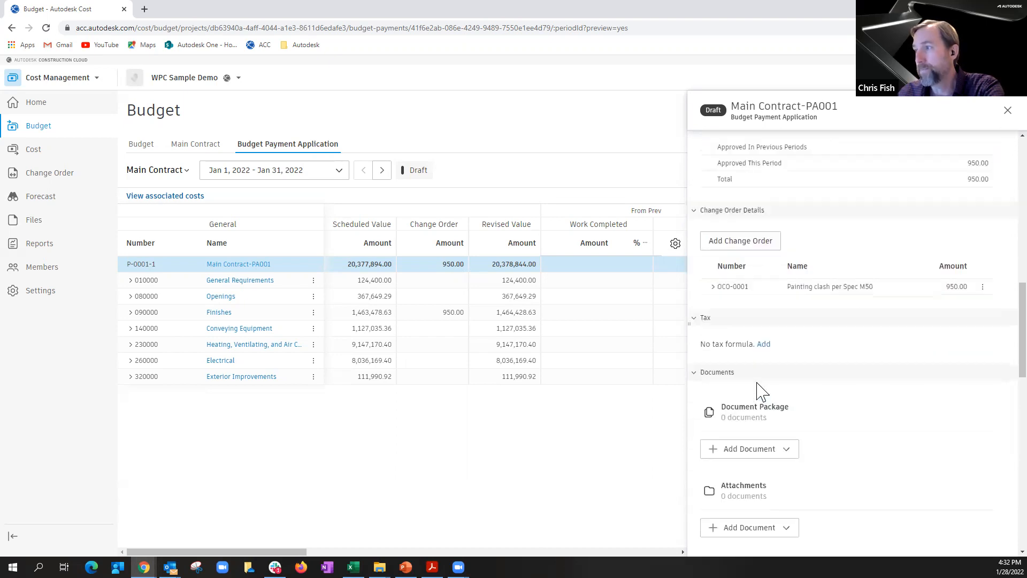
scroll(765, 383, down, 2)
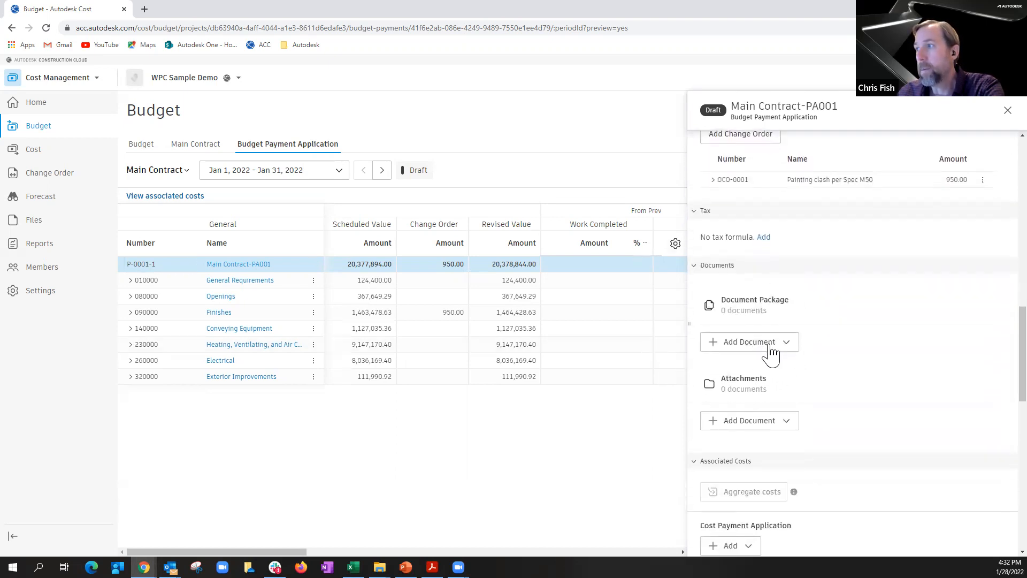
click(787, 347)
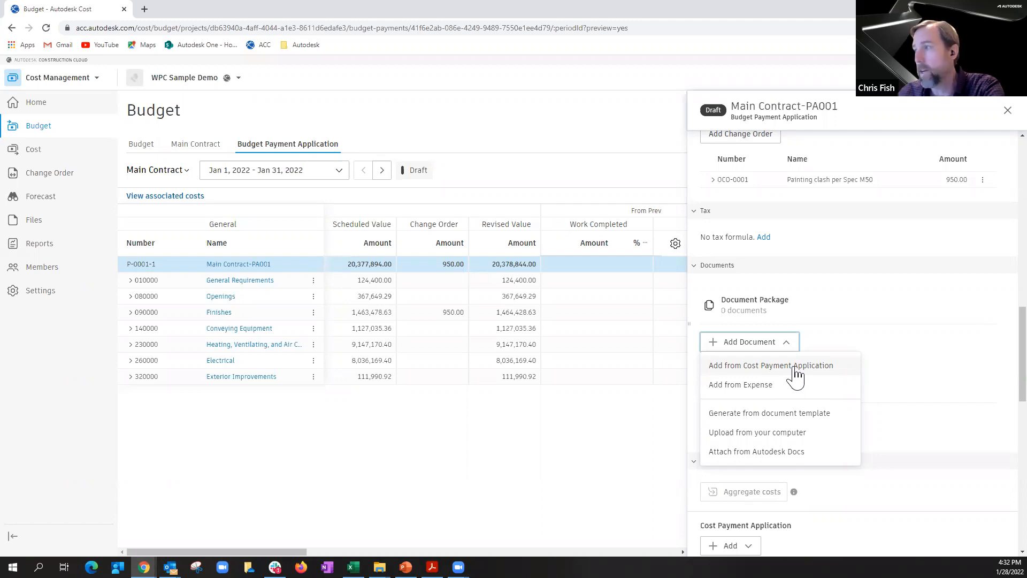
click(669, 430)
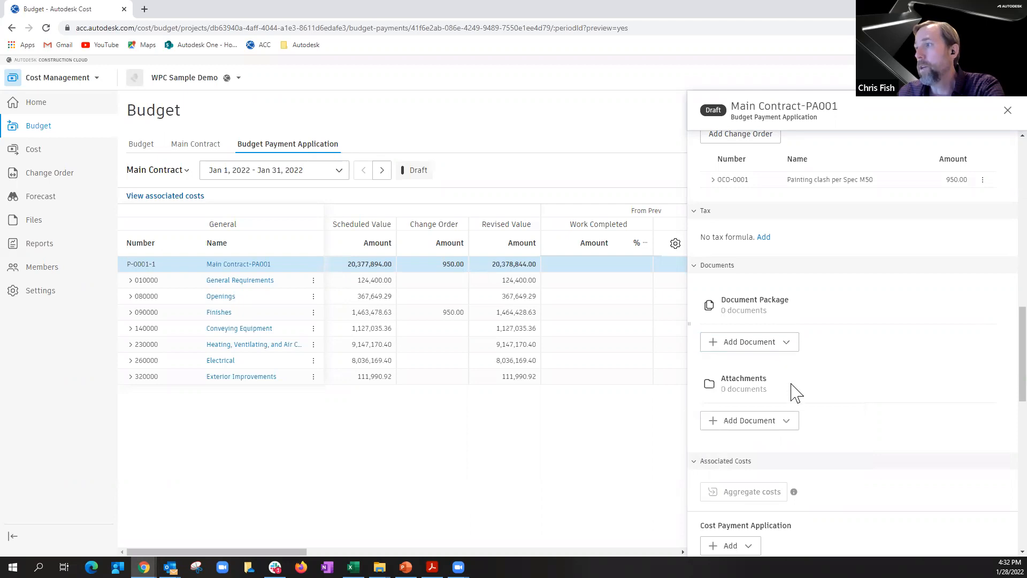
Step: Add the existing cost payment application Painting-PA001 to the associated costs of the budget payment application
scroll(793, 388, down, 4)
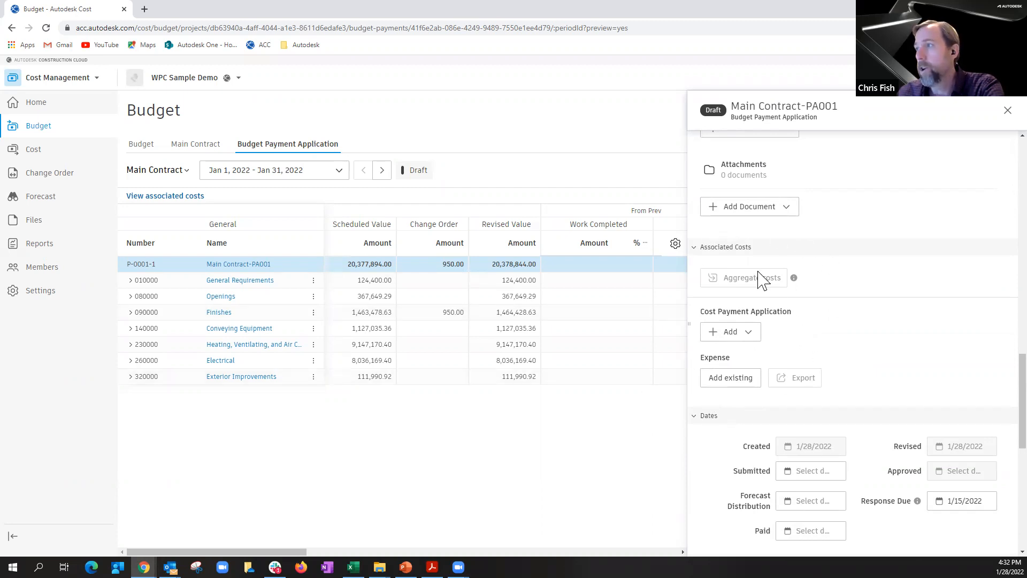
click(749, 334)
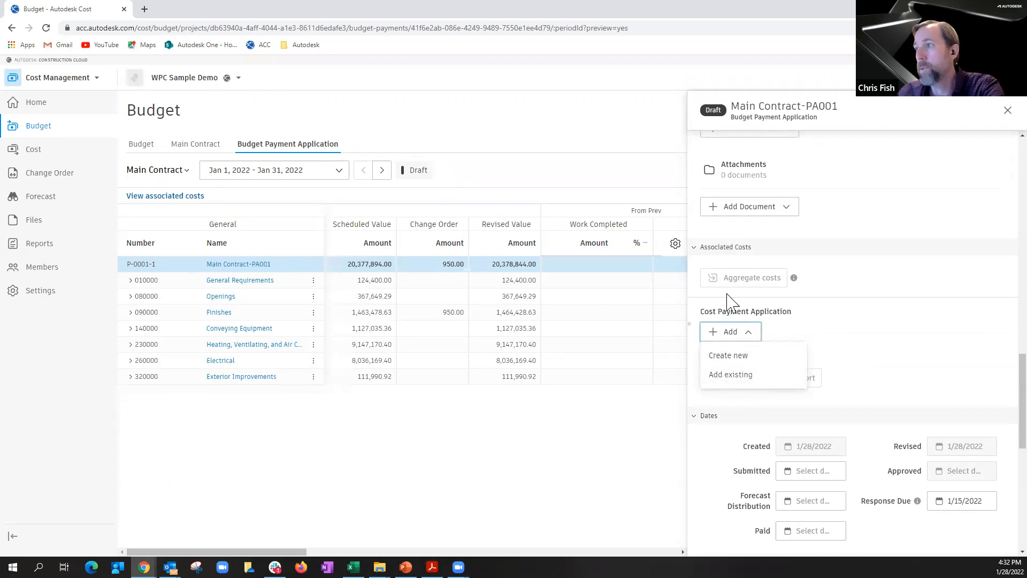
click(730, 376)
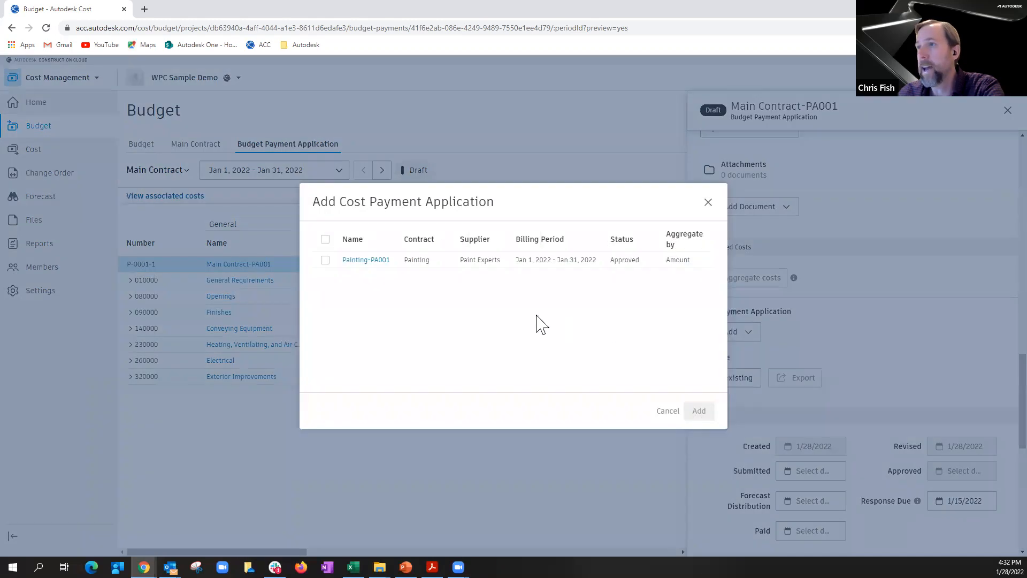
click(325, 260)
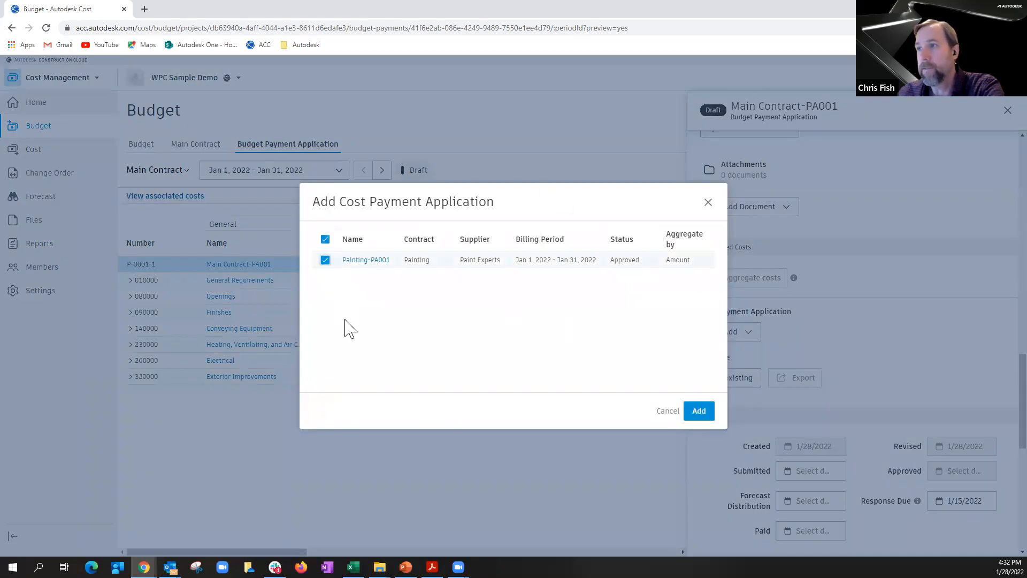
click(700, 412)
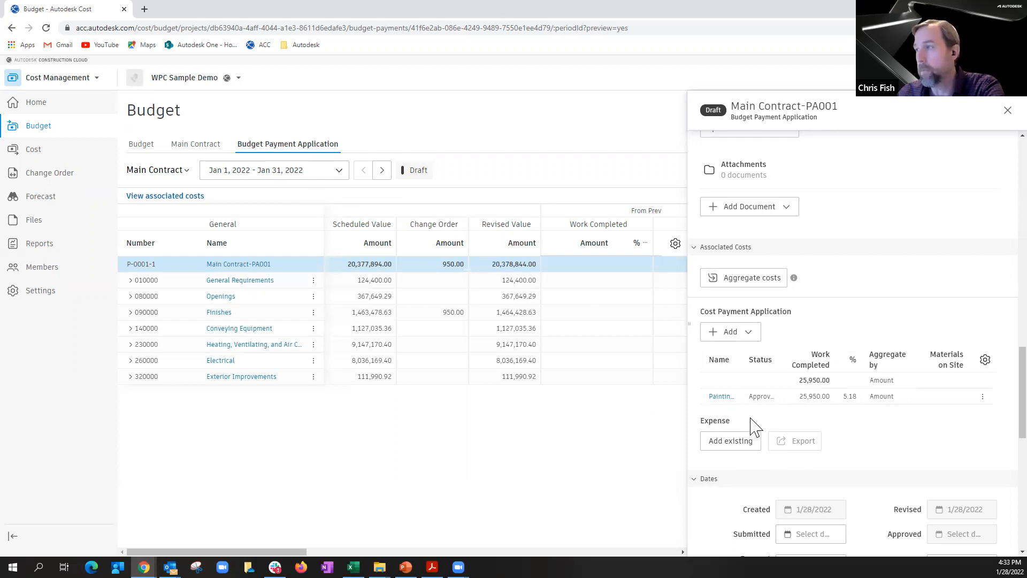
Step: Add the existing PaceSetter expense to the associated costs of the budget payment application
scroll(879, 421, down, 2)
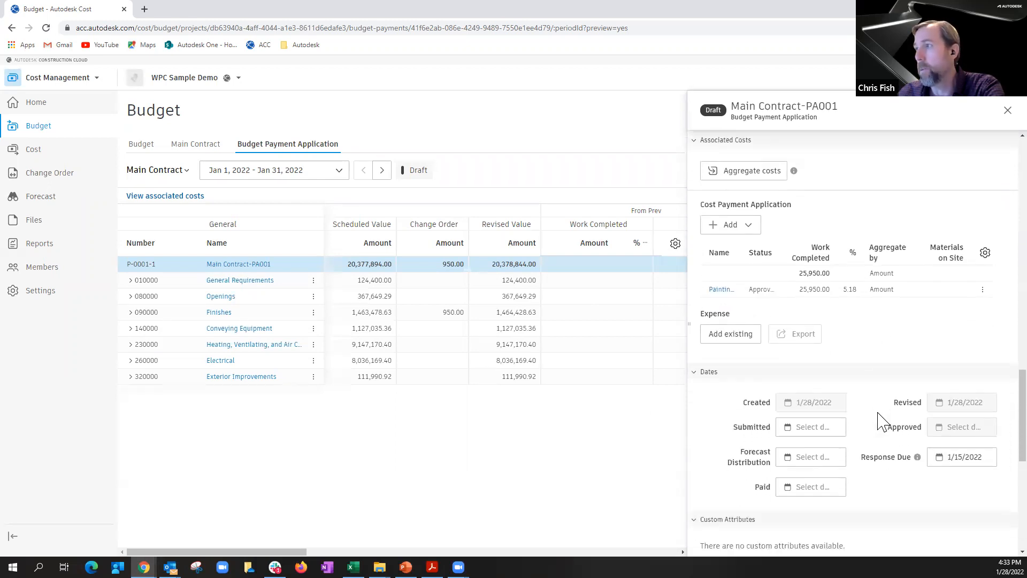
click(723, 339)
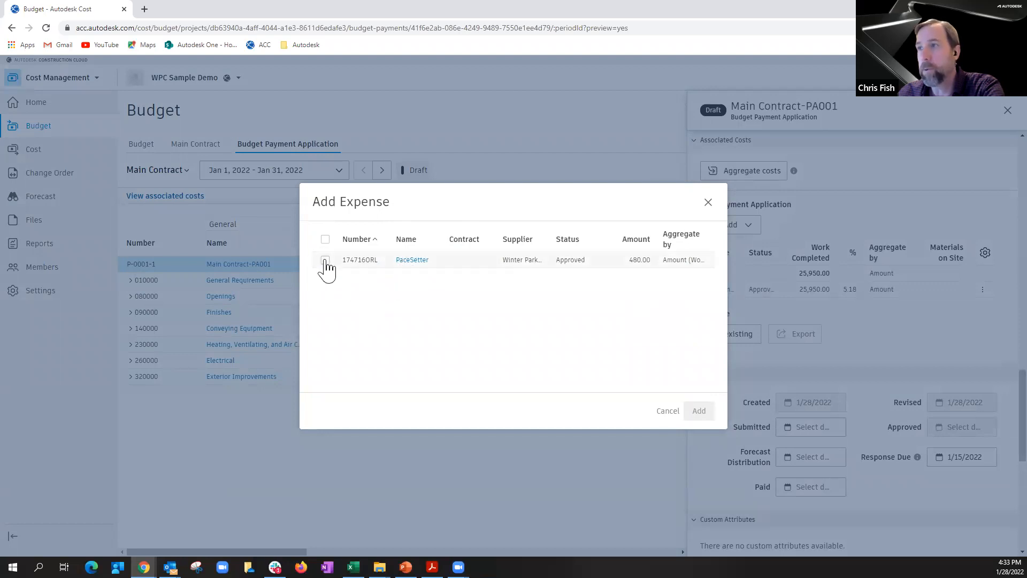
click(324, 260)
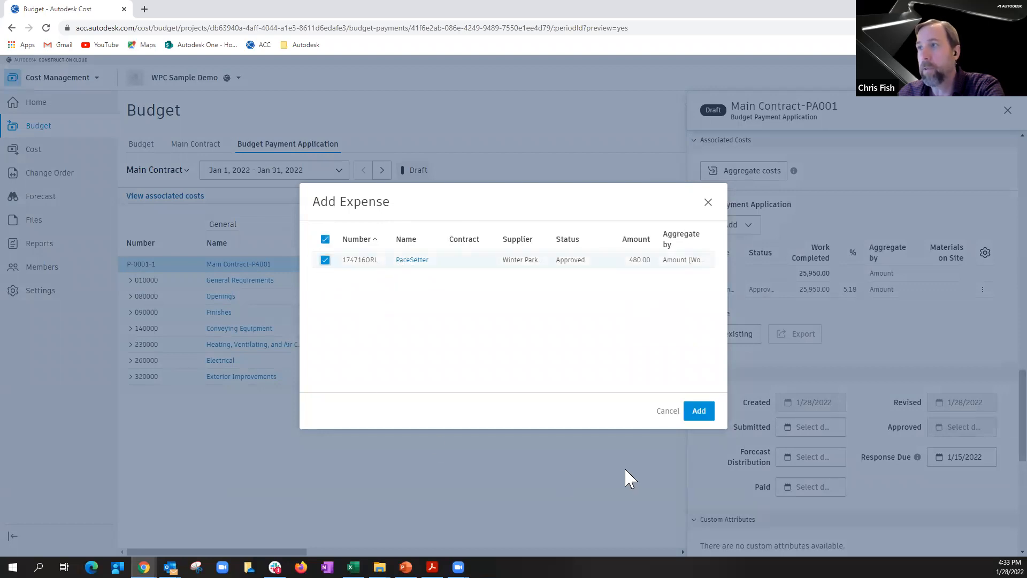
click(699, 411)
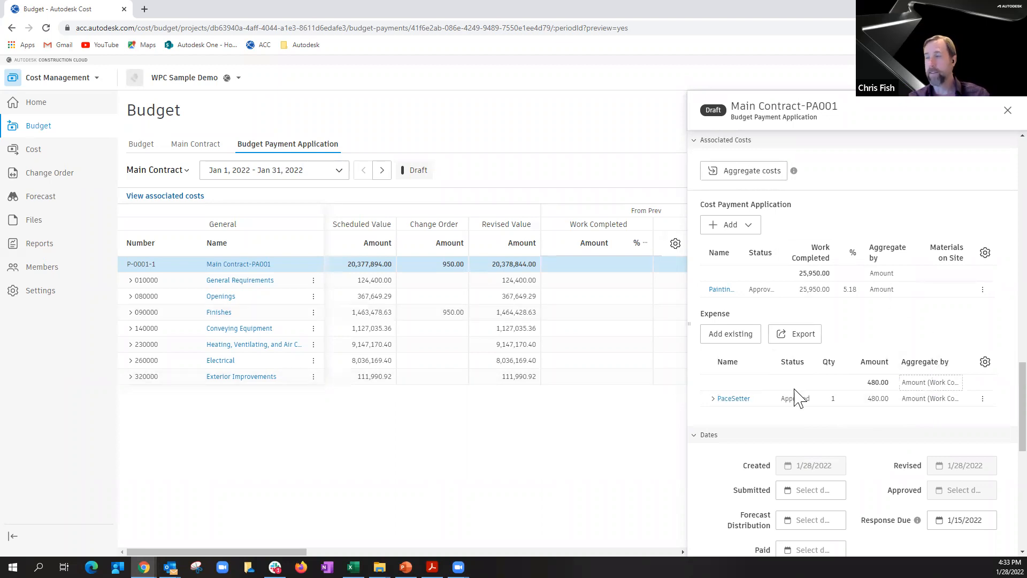
Step: Choose the work-completed amount as the PaceSetter expense's aggregation method, and aggregate the associated costs into the payment application
click(935, 399)
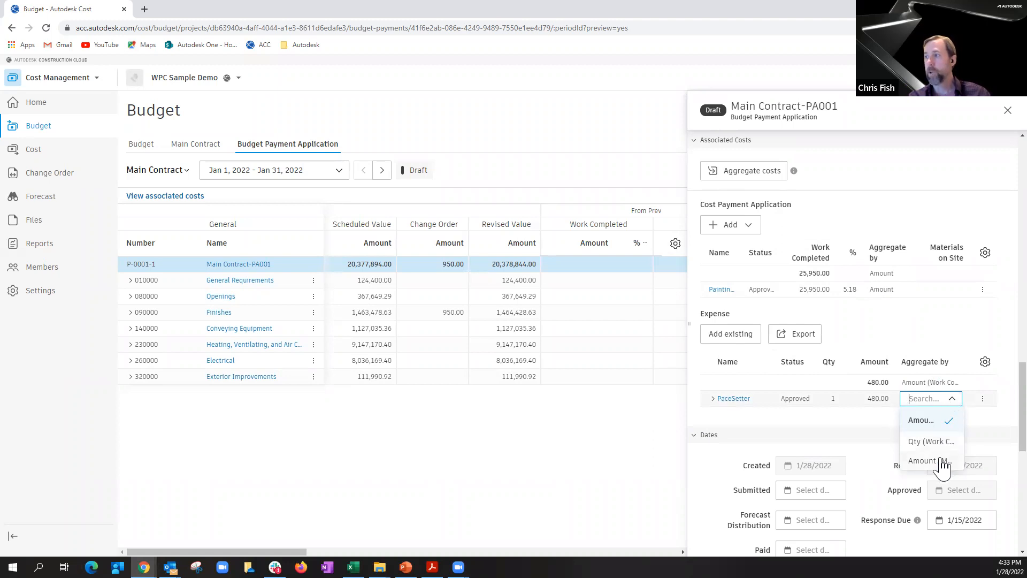
click(937, 422)
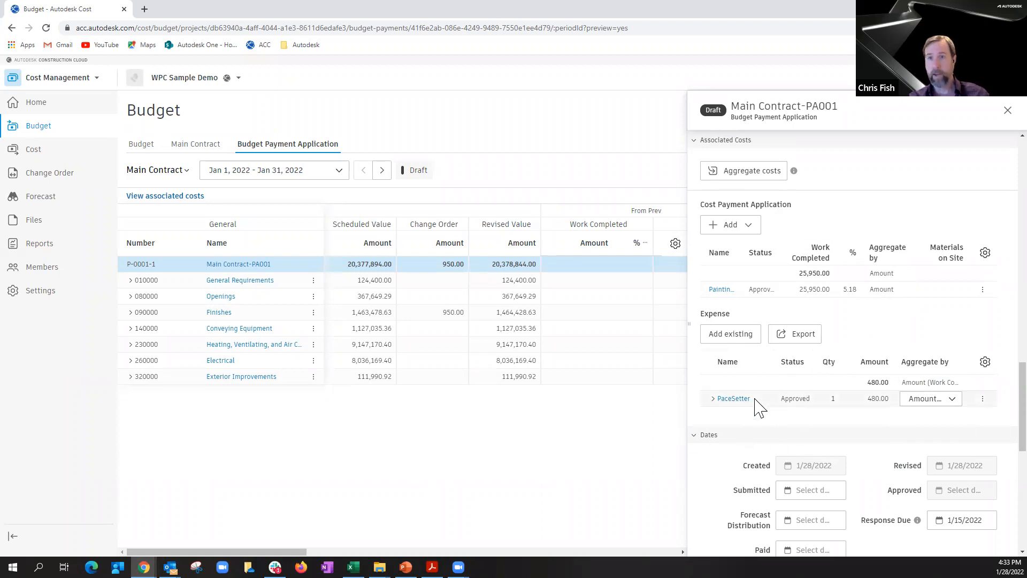
click(756, 177)
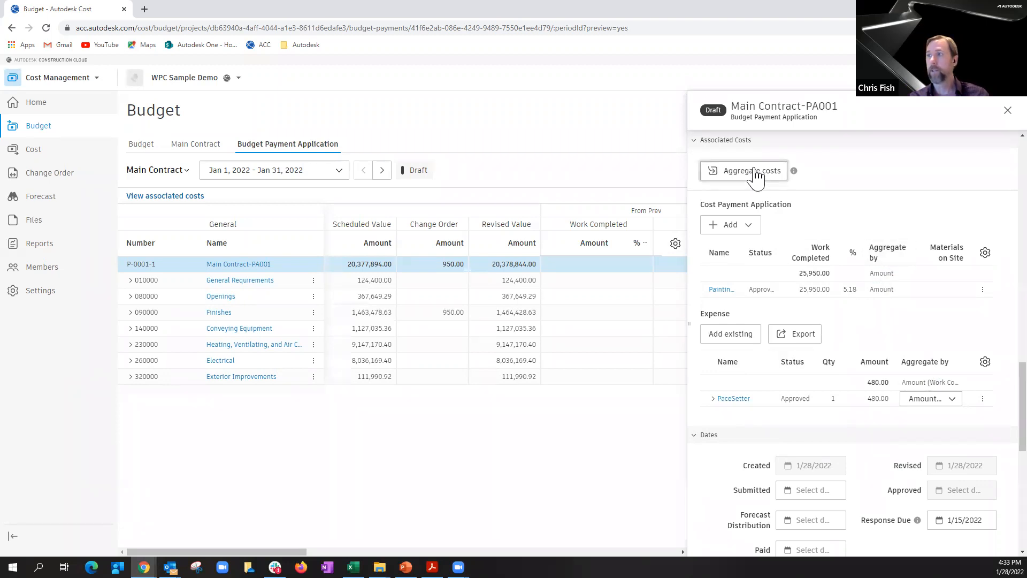
click(1007, 111)
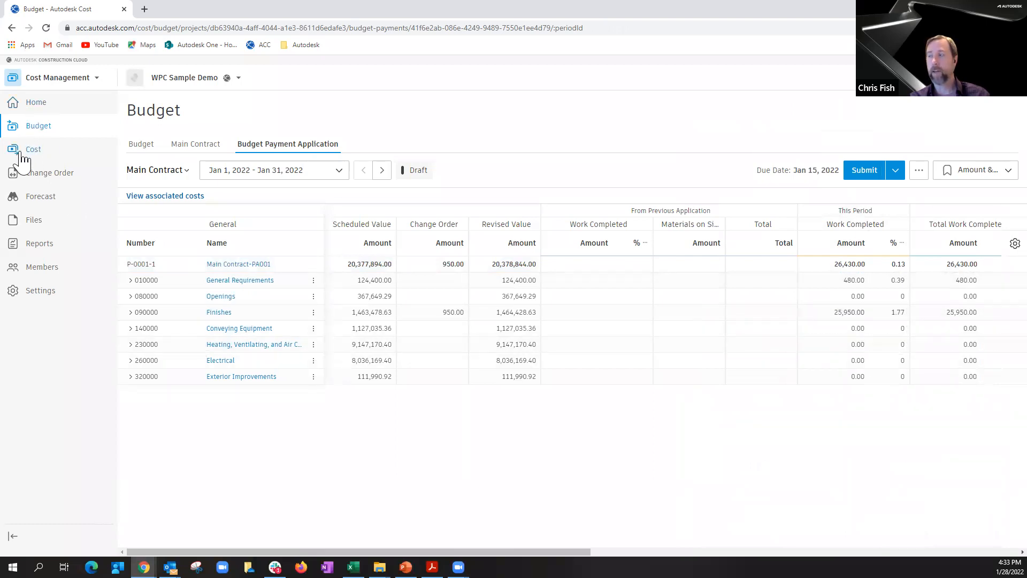
Step: Expand General Requirements and set this period's work completed for General Labor Crew to 5 percent
click(840, 296)
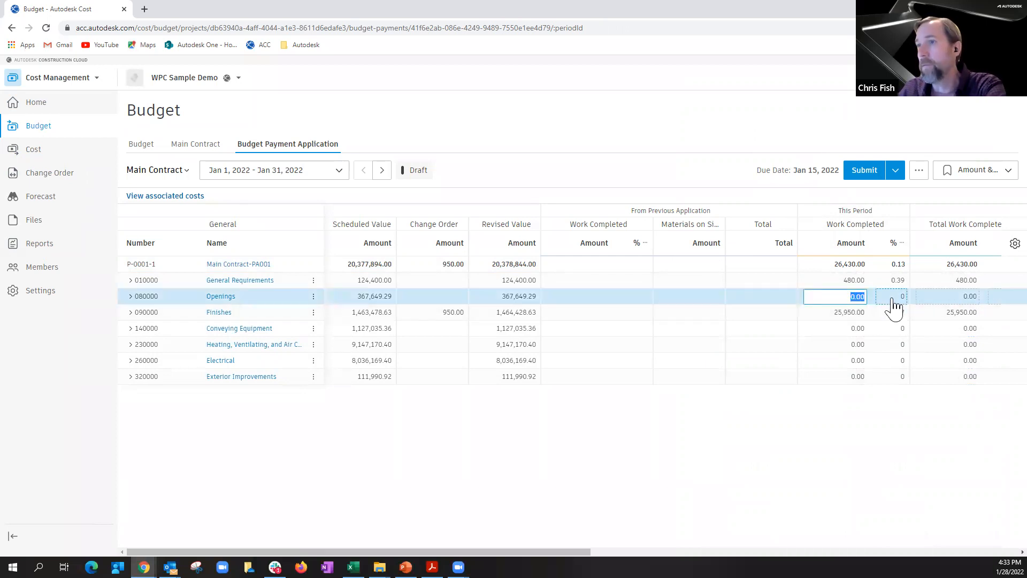
click(130, 281)
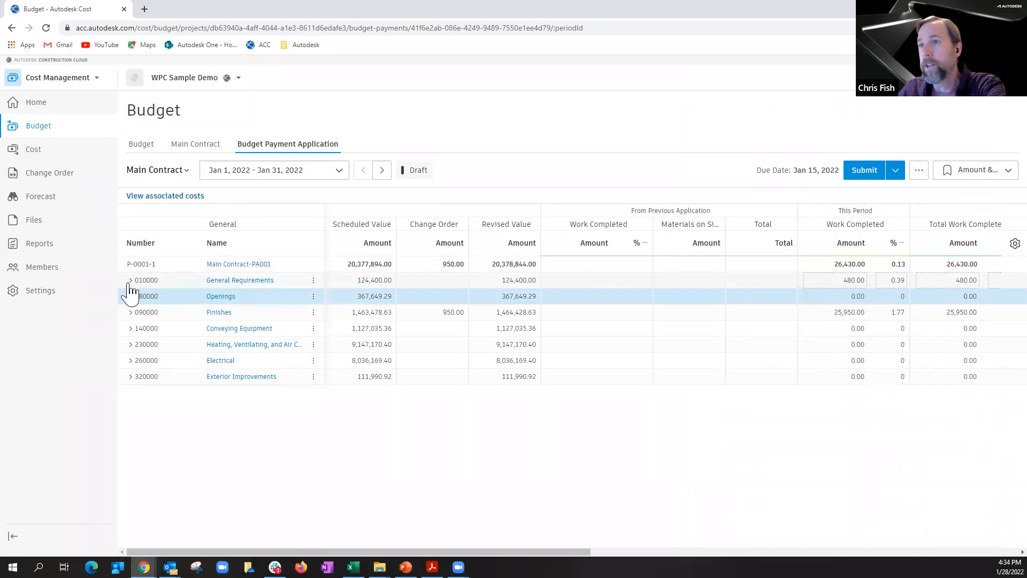
click(891, 297)
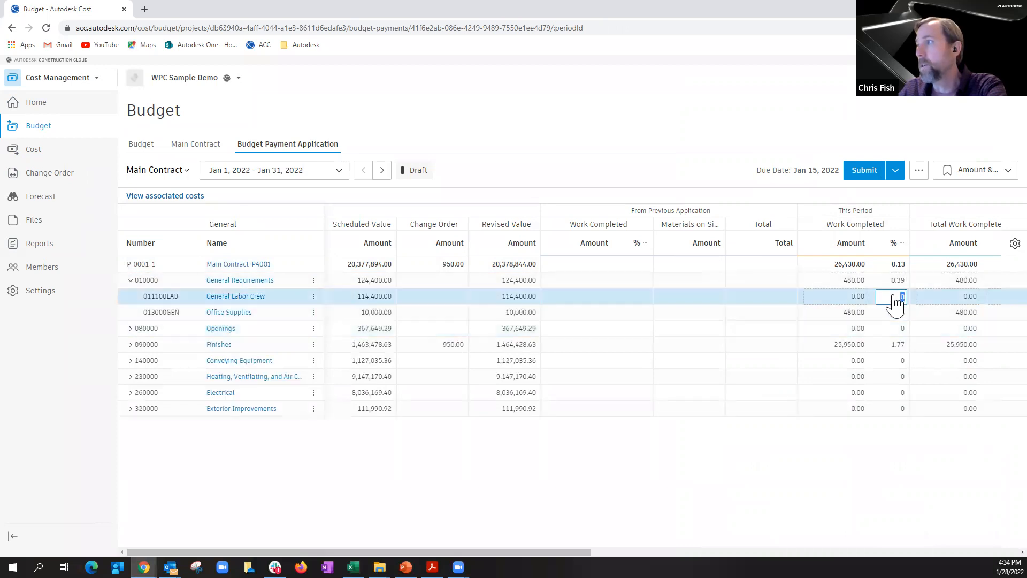
text(5)
key(Tab)
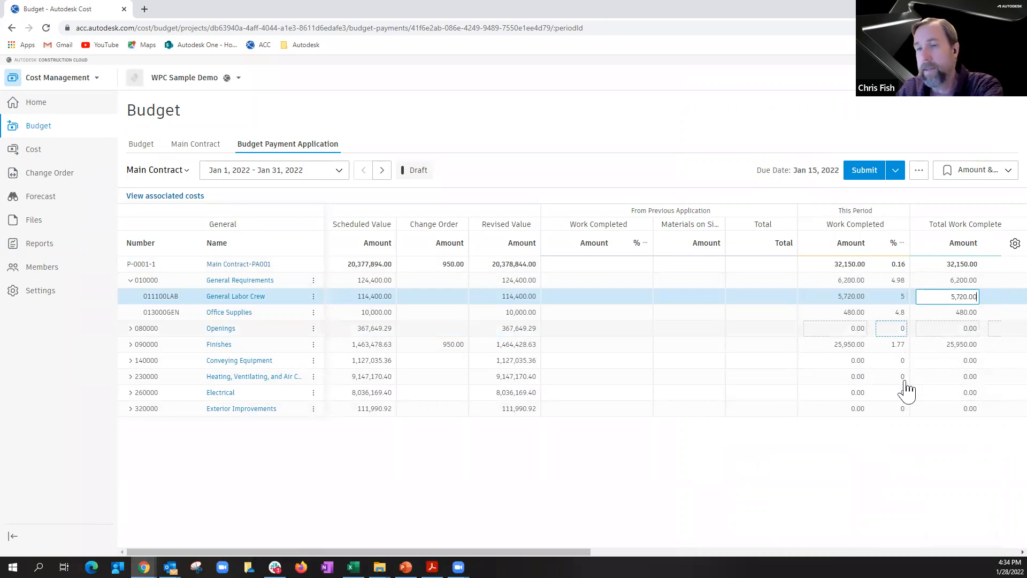
click(351, 463)
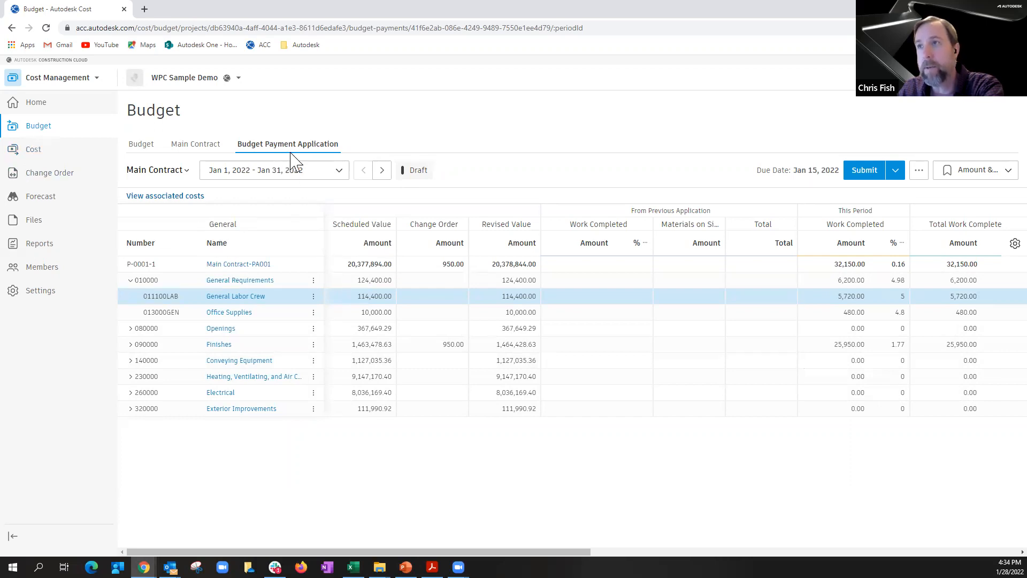
Step: Add ProjectFinancials_Misc. Invoice.pdf from the PaceSetter expense to the document package of budget payment application Main Contract-PA001
click(264, 265)
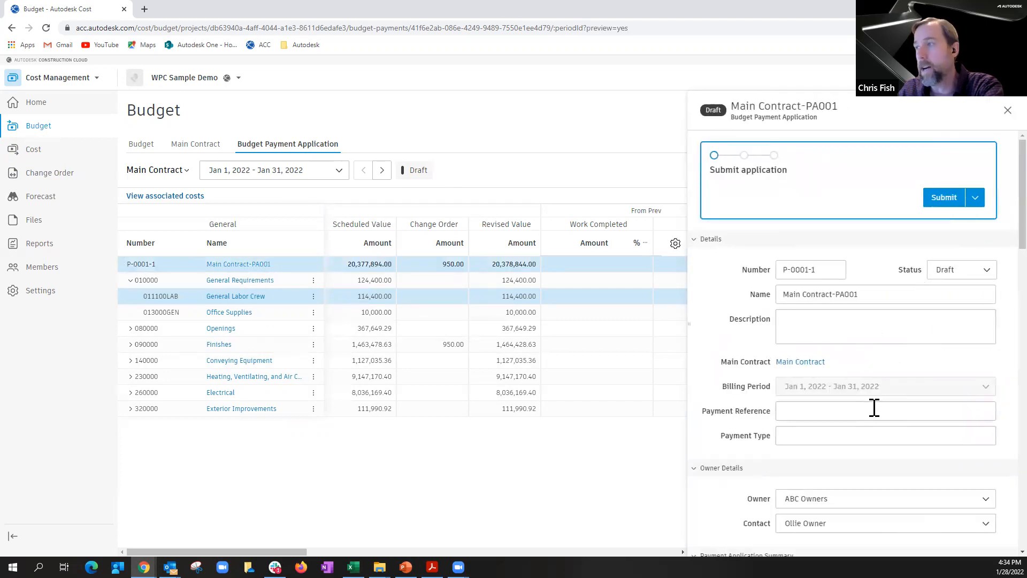
scroll(874, 410, down, 5)
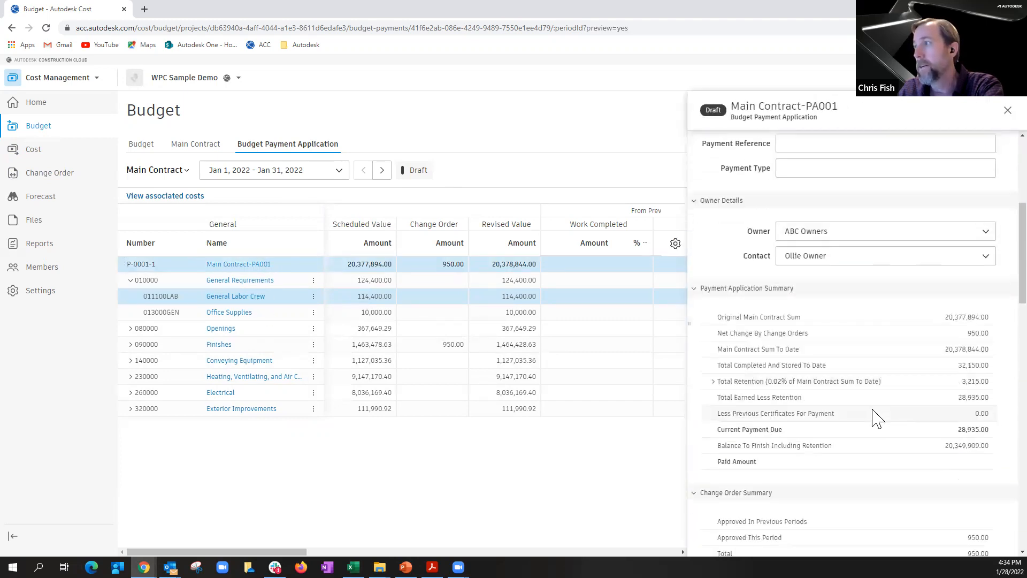
scroll(878, 417, down, 1)
scroll(875, 417, down, 6)
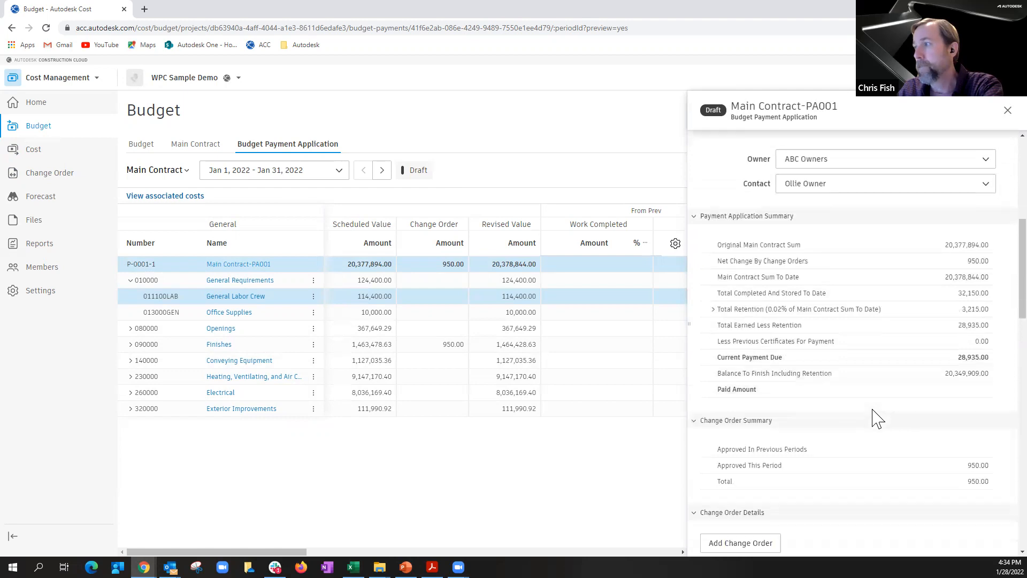
scroll(878, 419, down, 2)
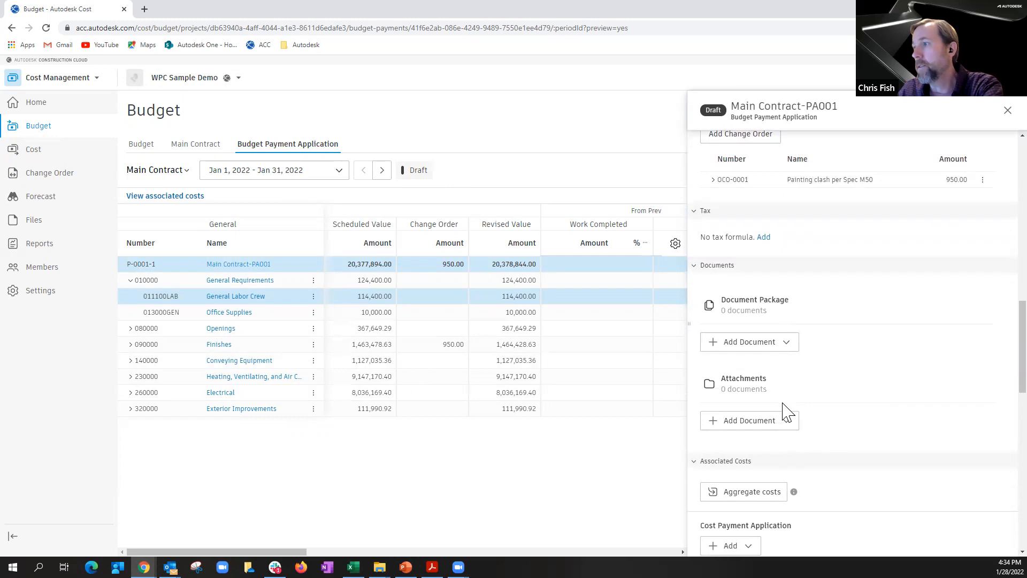
click(785, 345)
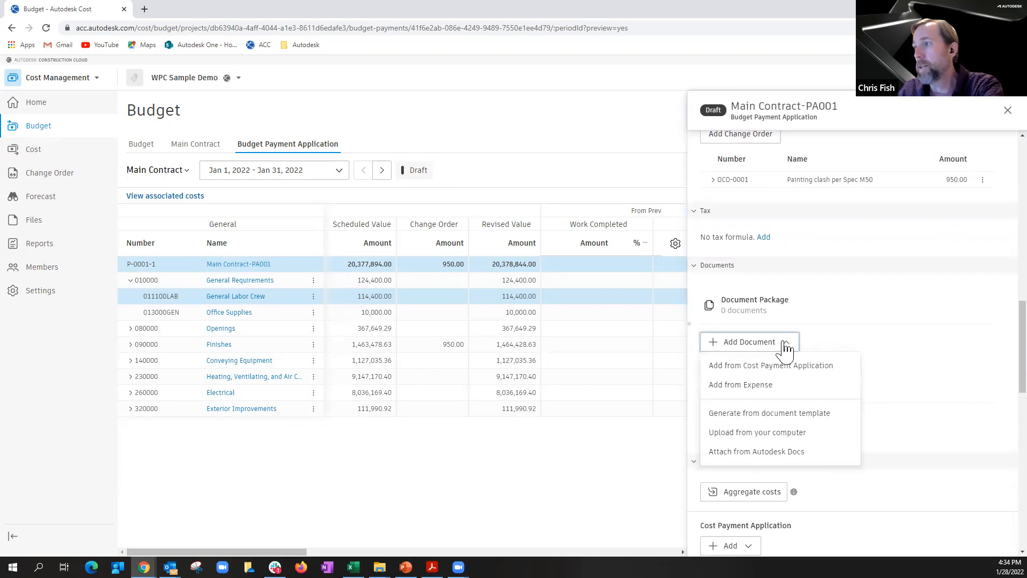
click(759, 384)
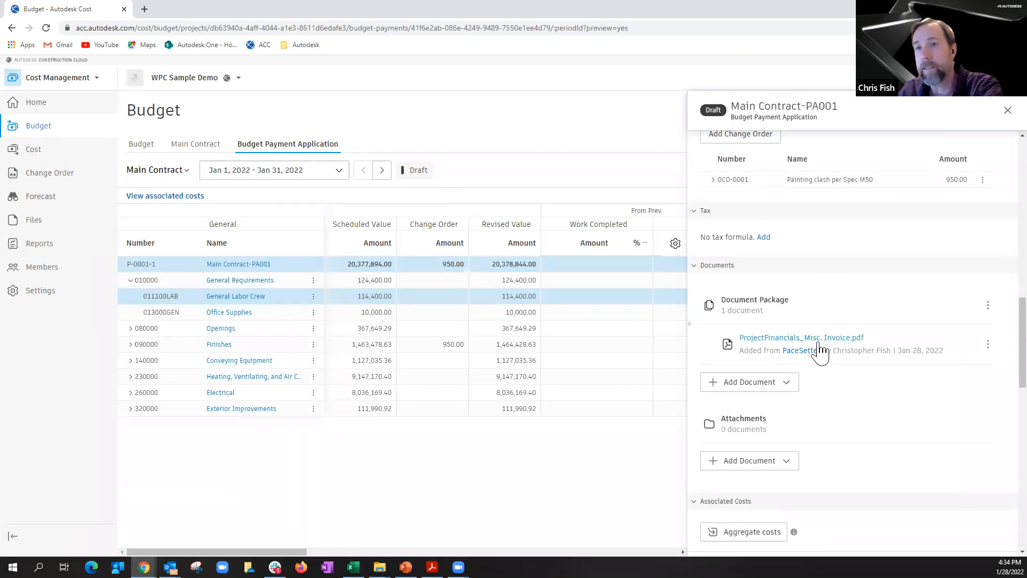
click(785, 391)
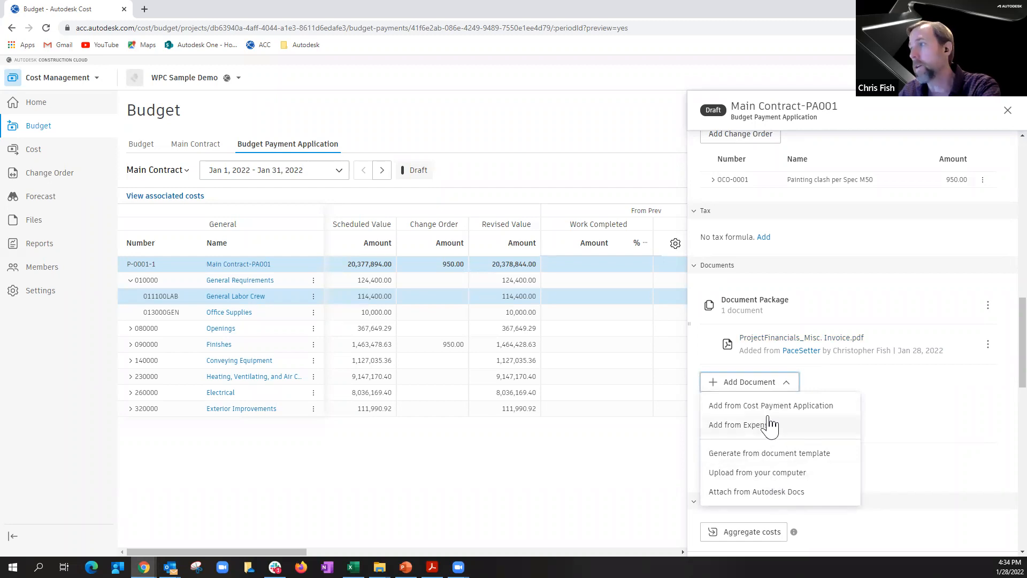
click(800, 454)
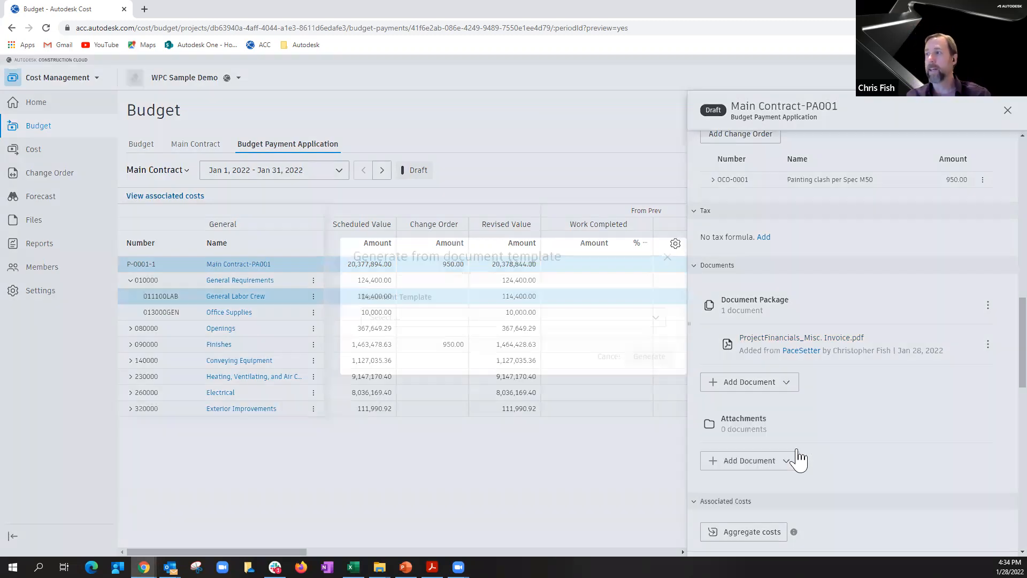
click(506, 318)
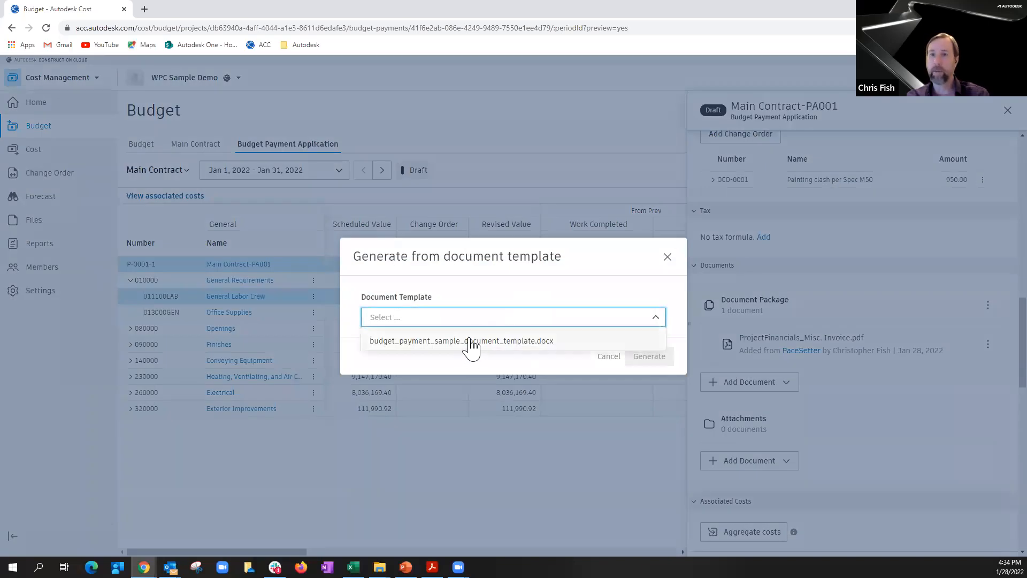
click(667, 256)
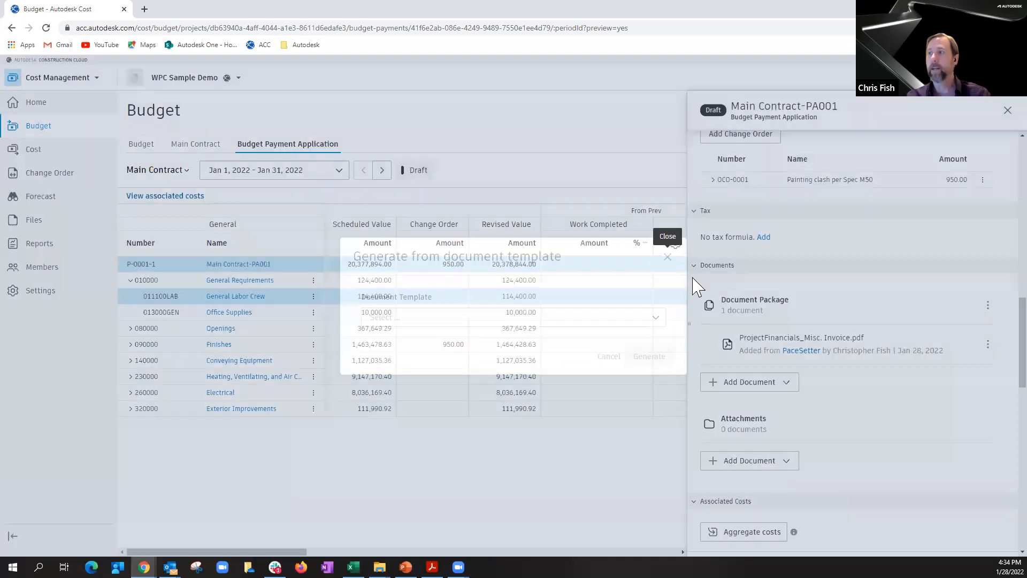
Step: Review the associated costs of the budget payment application and set the application as submitted
scroll(845, 385, down, 7)
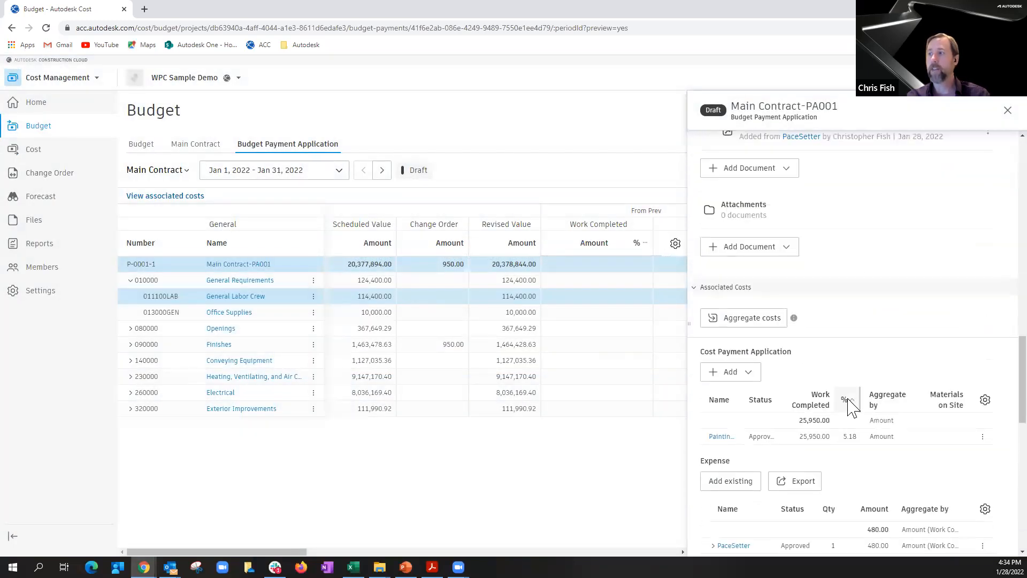
scroll(818, 412, down, 4)
scroll(824, 411, up, 13)
scroll(830, 411, up, 6)
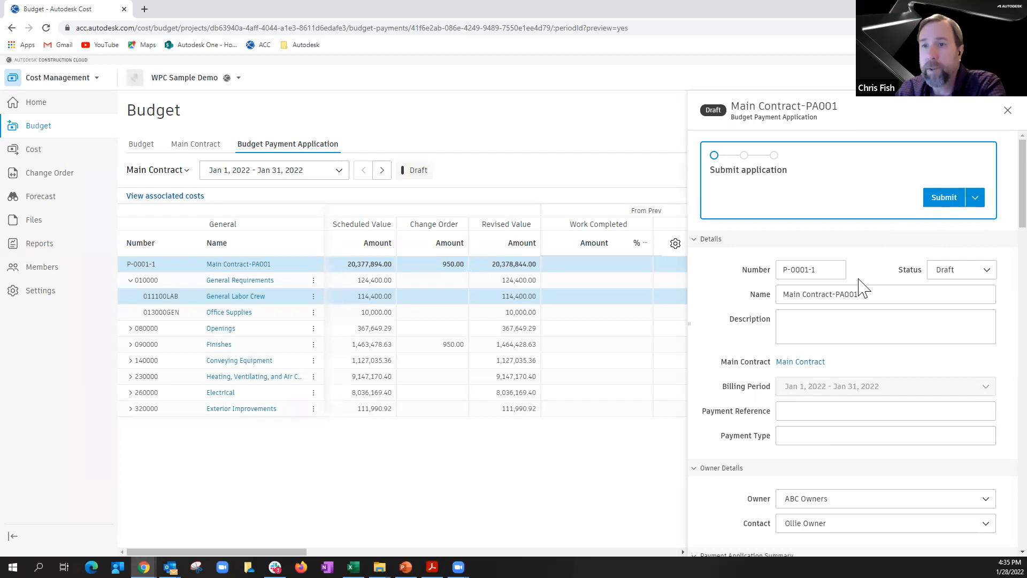
click(975, 199)
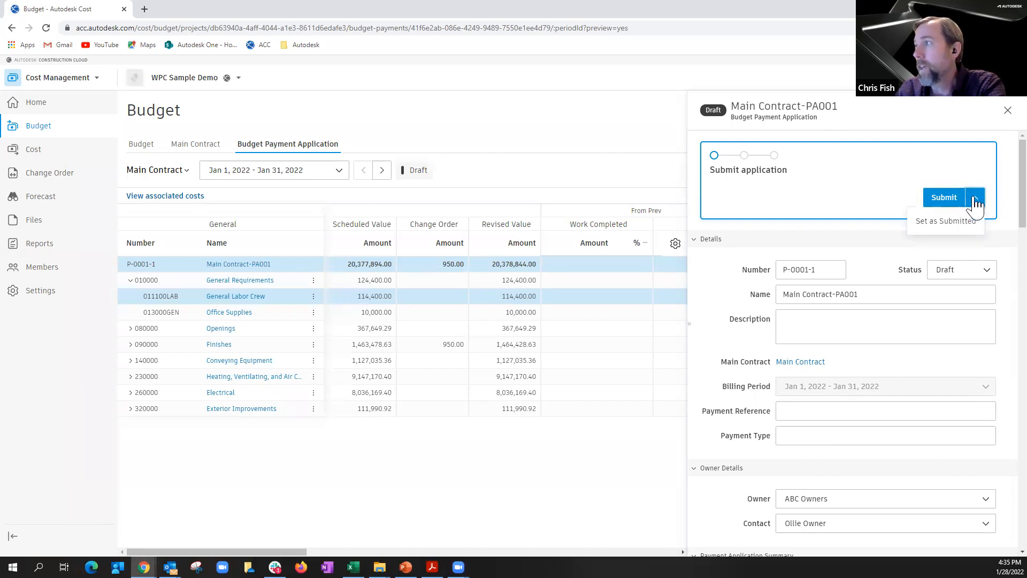
click(958, 222)
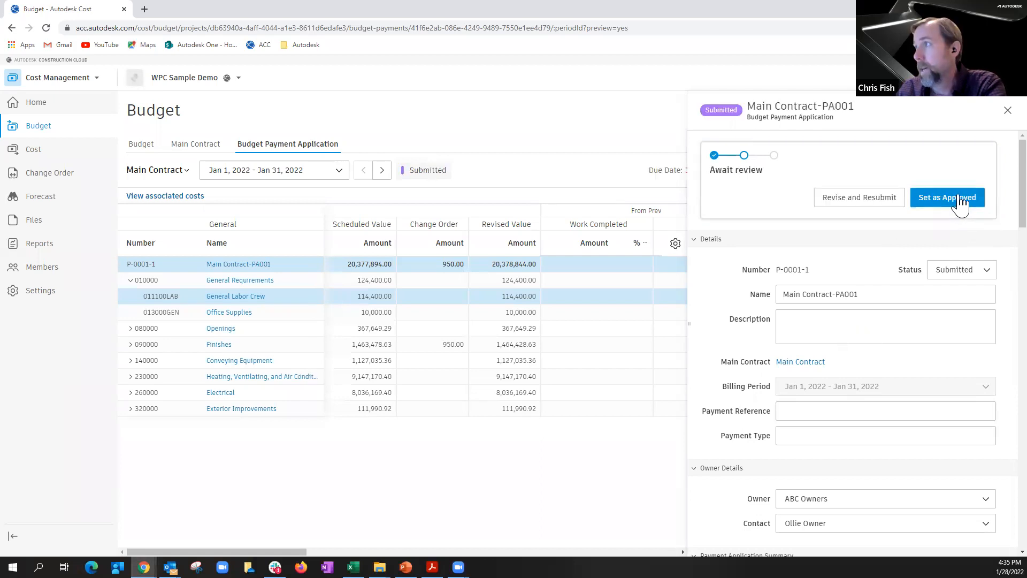
Step: Approve the submitted January 2022 payment application, and collapse General Requirements in the budget payment table
click(949, 205)
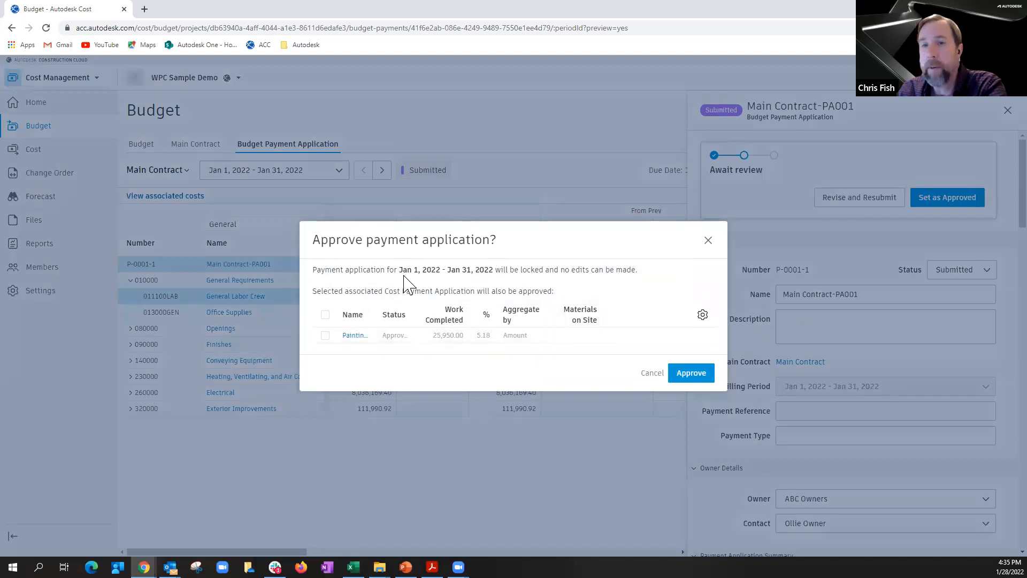
click(692, 375)
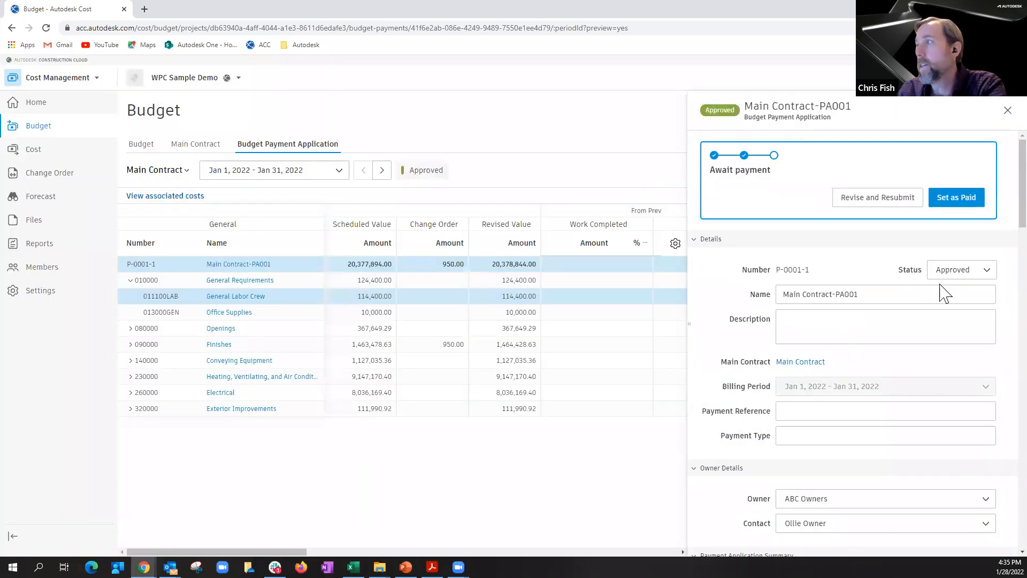
click(1006, 110)
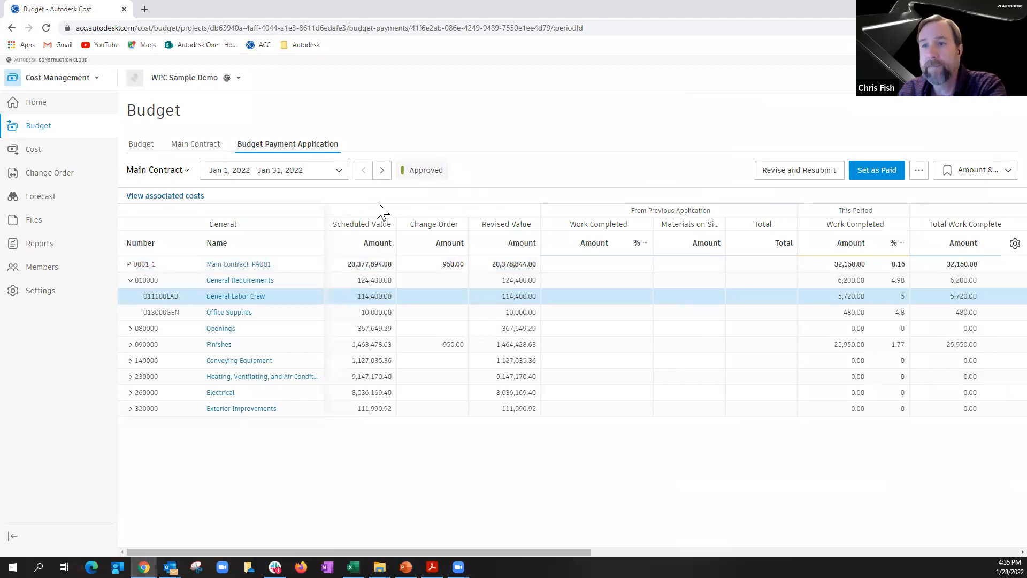
click(127, 280)
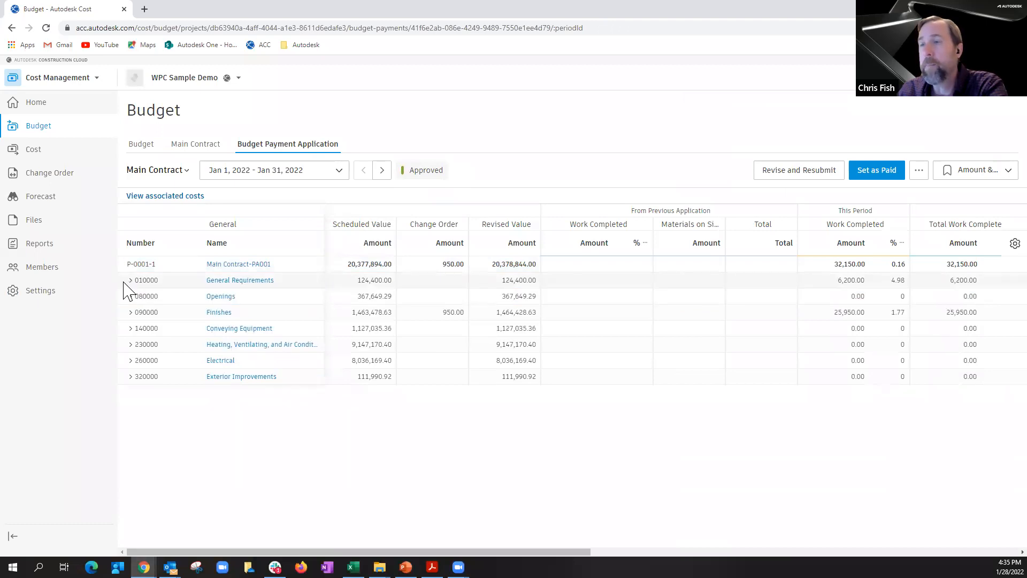